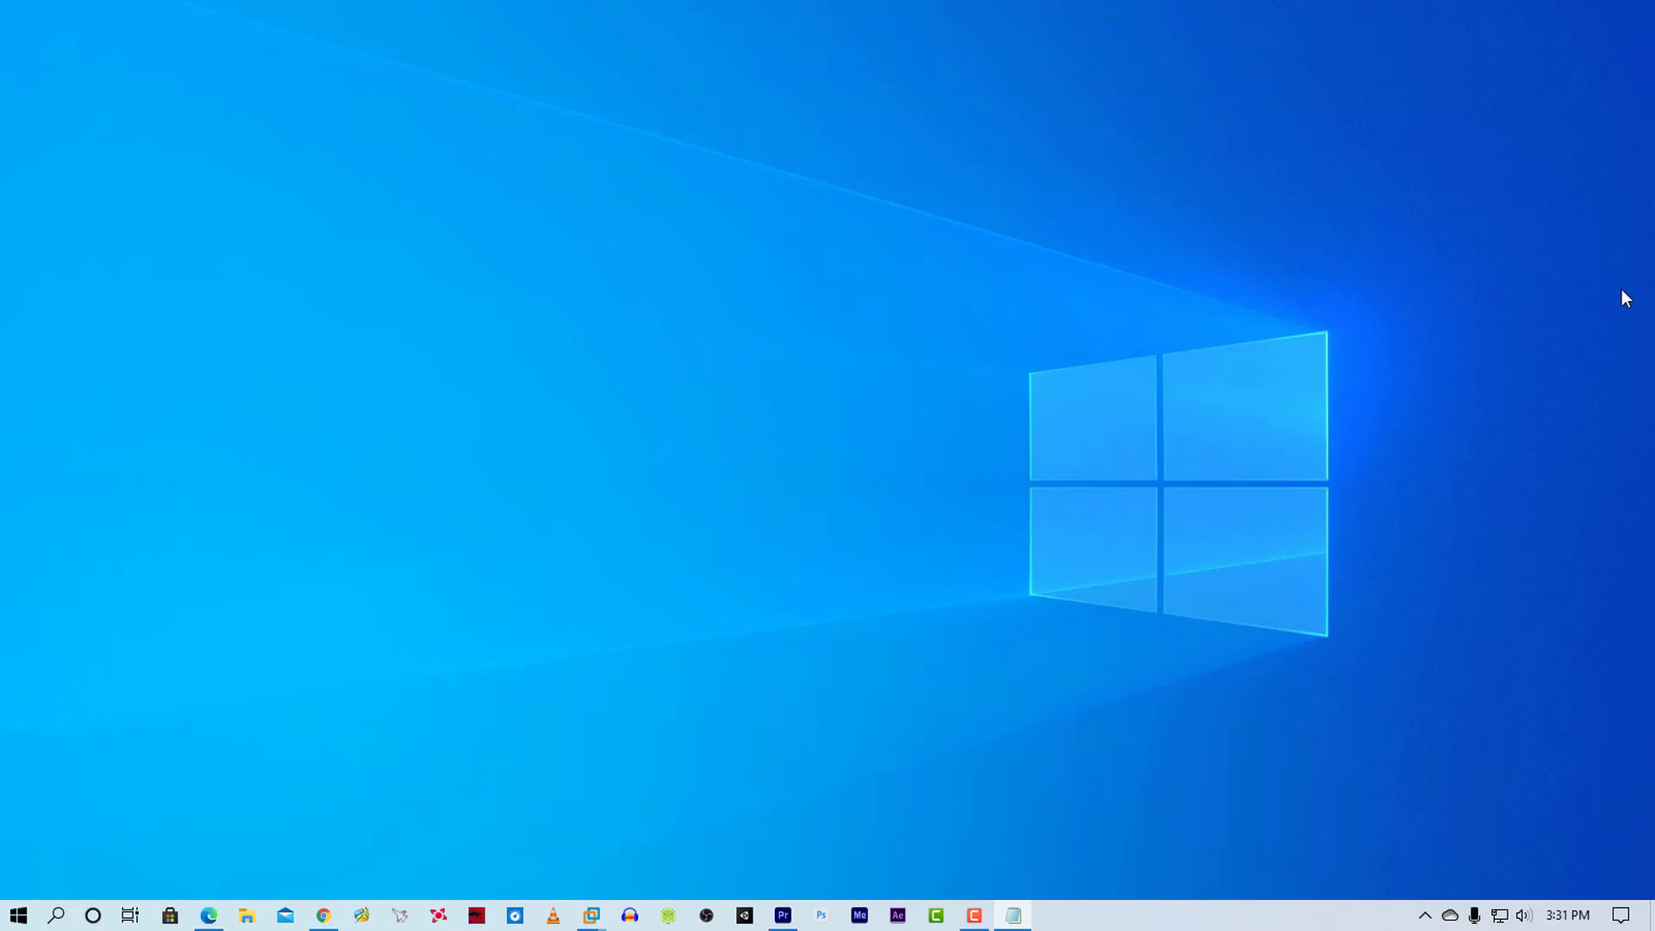
Bring up Premiere Pro and view its memory preferences (3 GB reserved, 13 GB available)
left_click(783, 915)
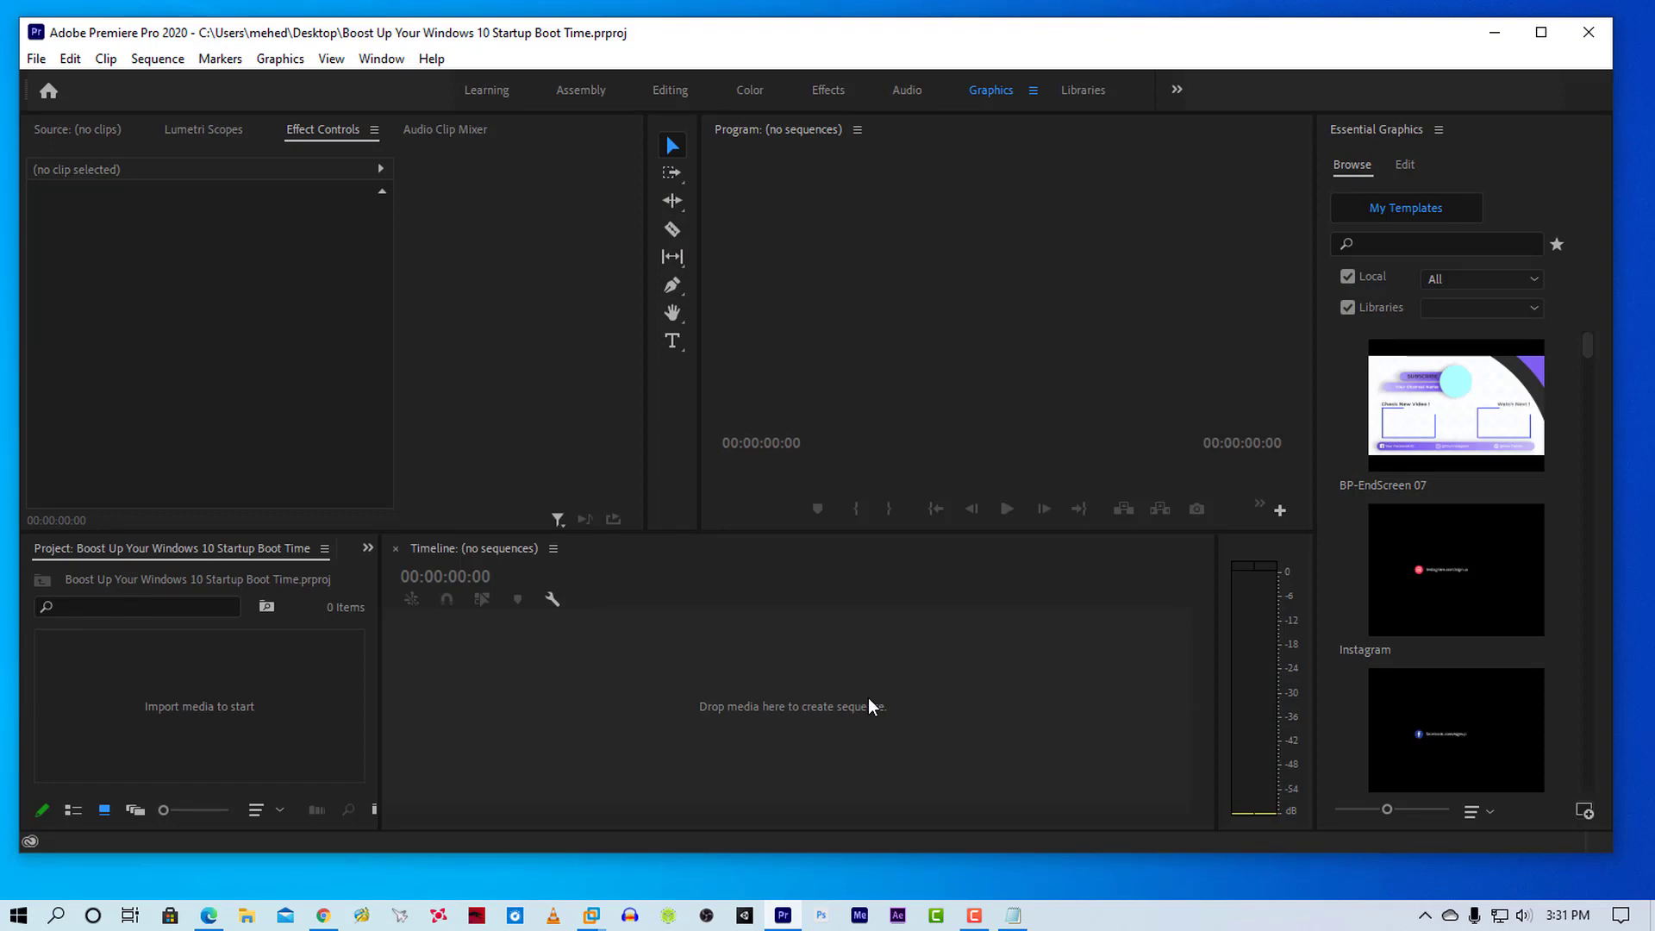
left_click(70, 58)
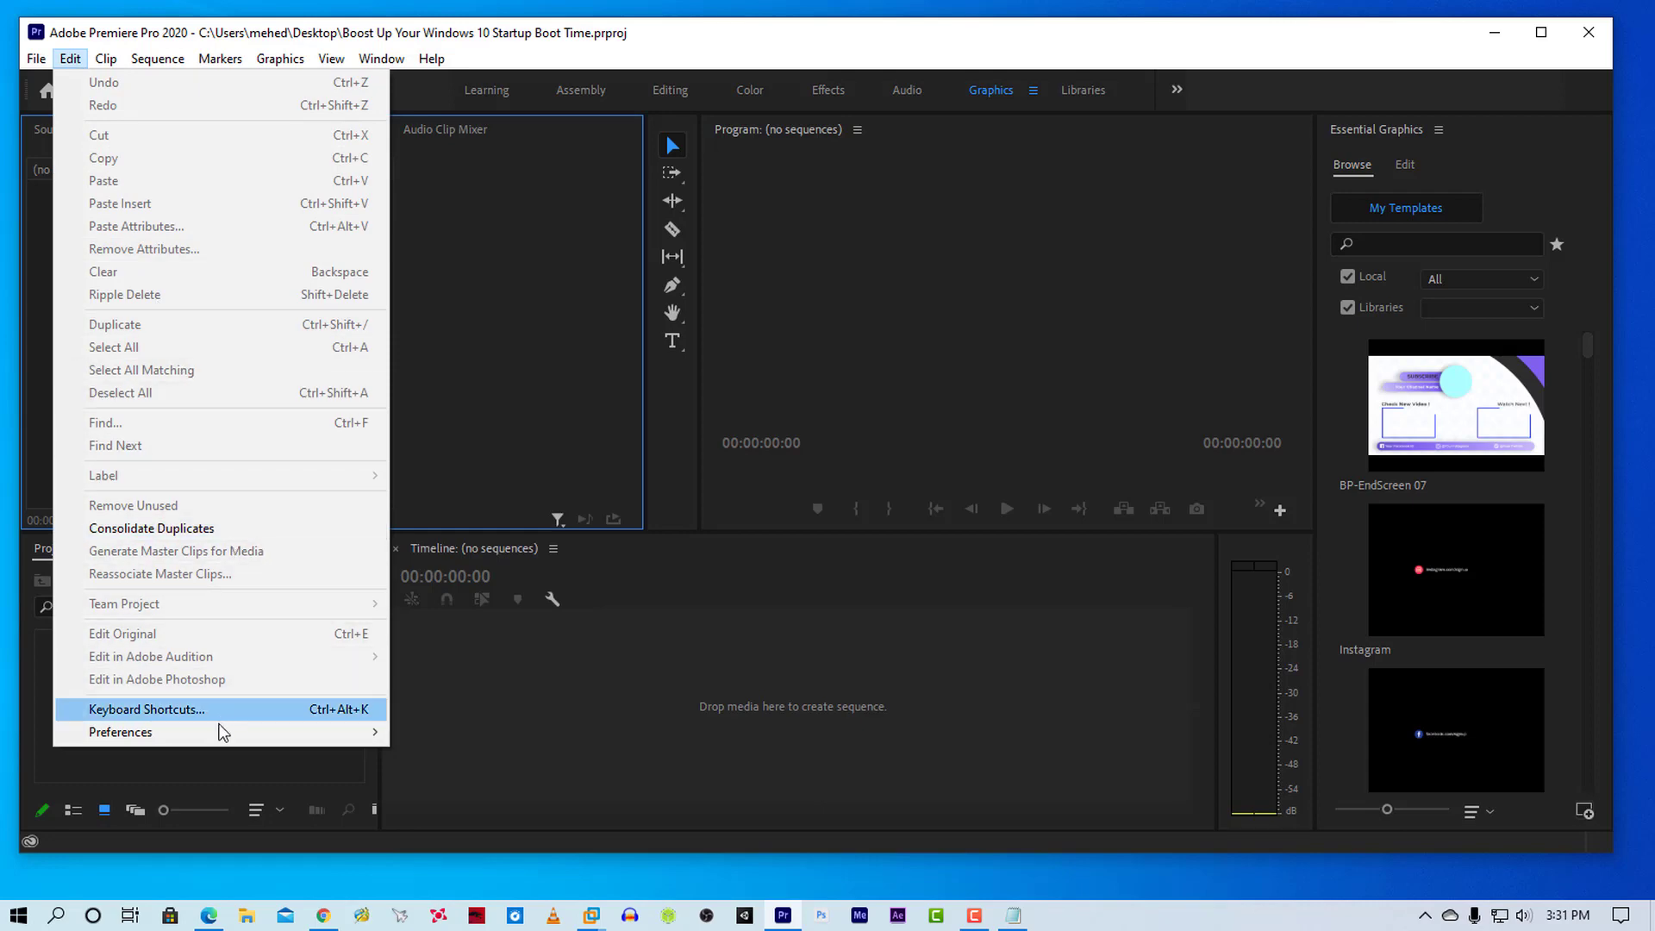
mouse_move(219, 732)
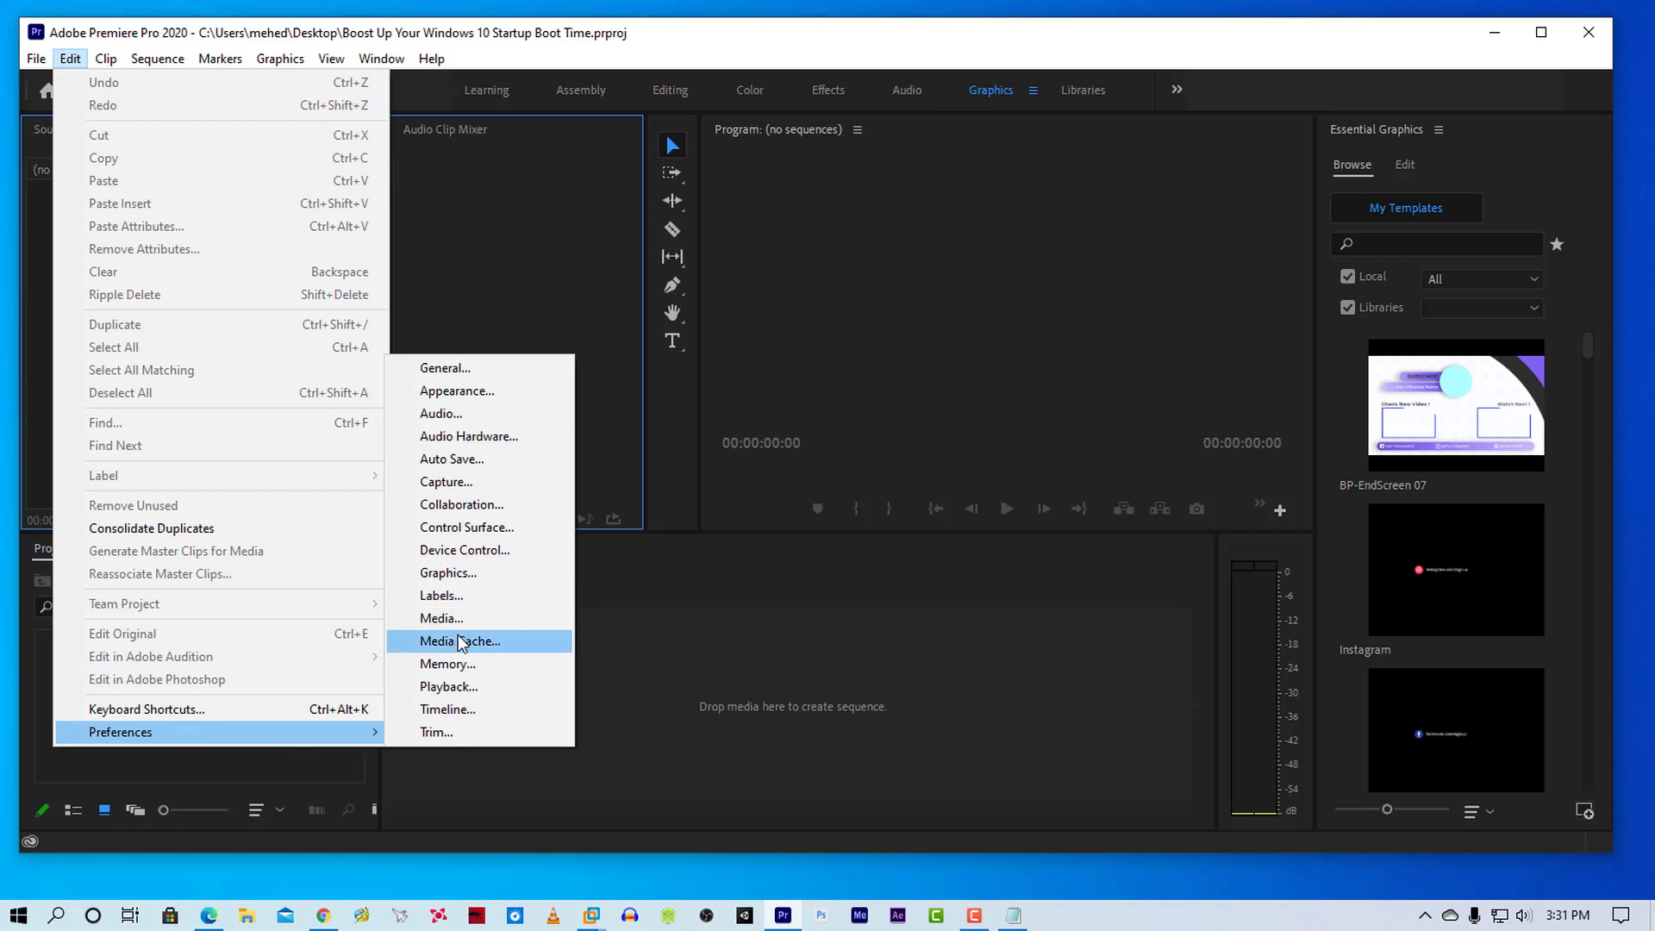
left_click(471, 666)
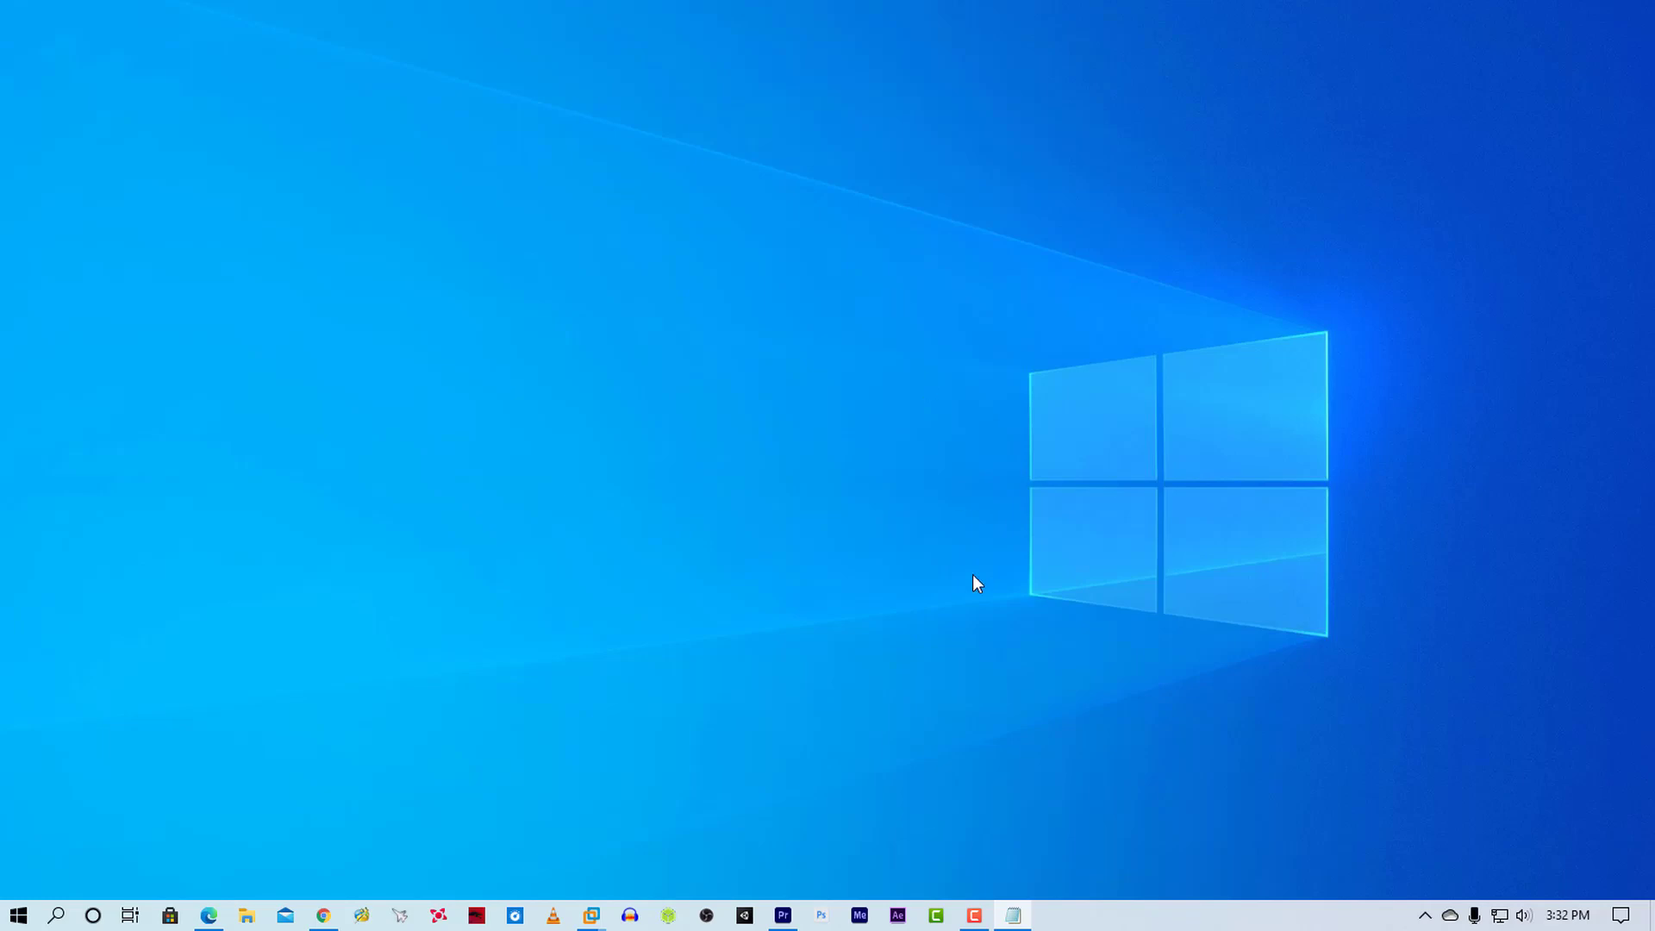
Launch Task Manager from the taskbar in detailed view and select Camtasia Recorder 2019
right_click(1122, 922)
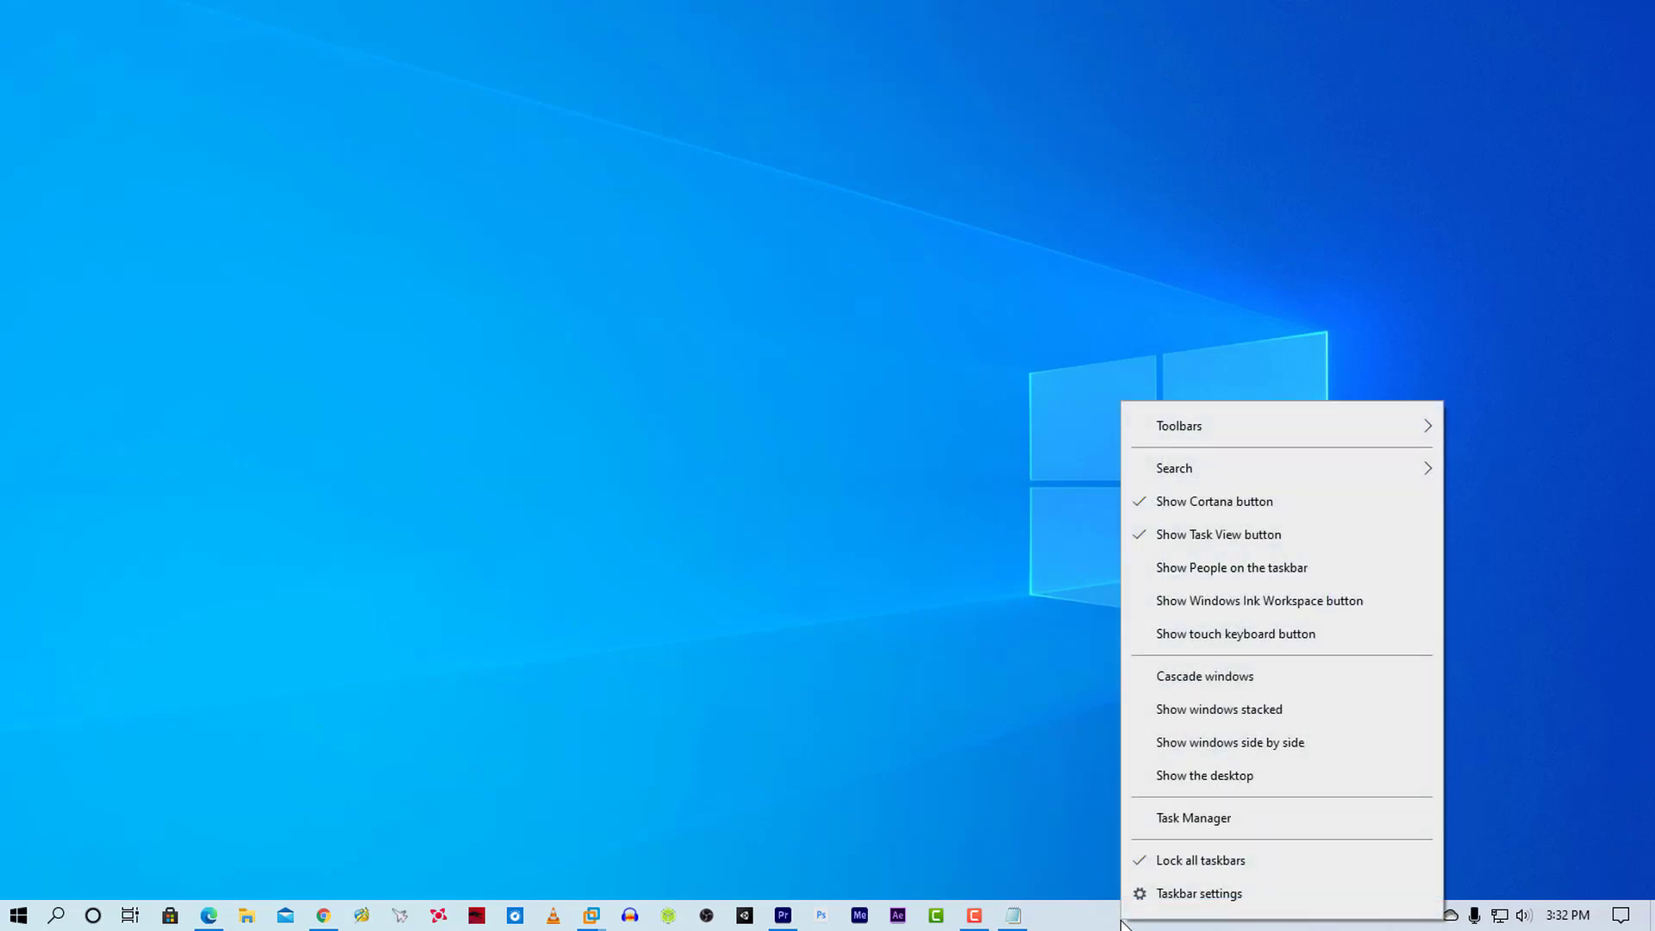
left_click(1194, 820)
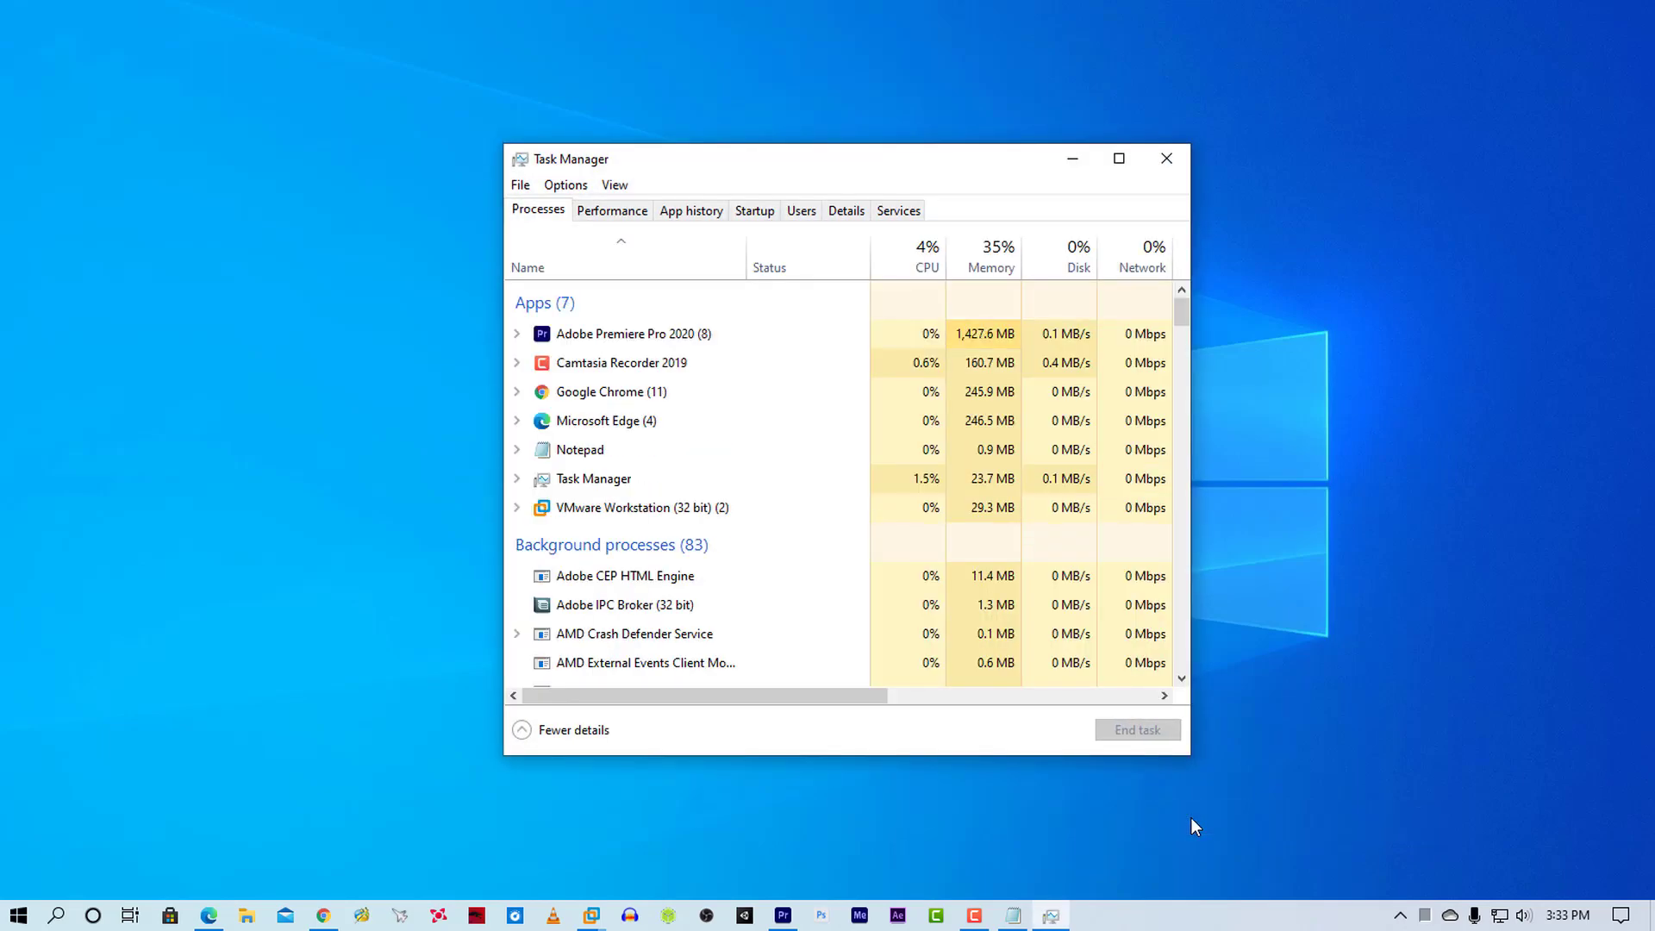
left_click(544, 730)
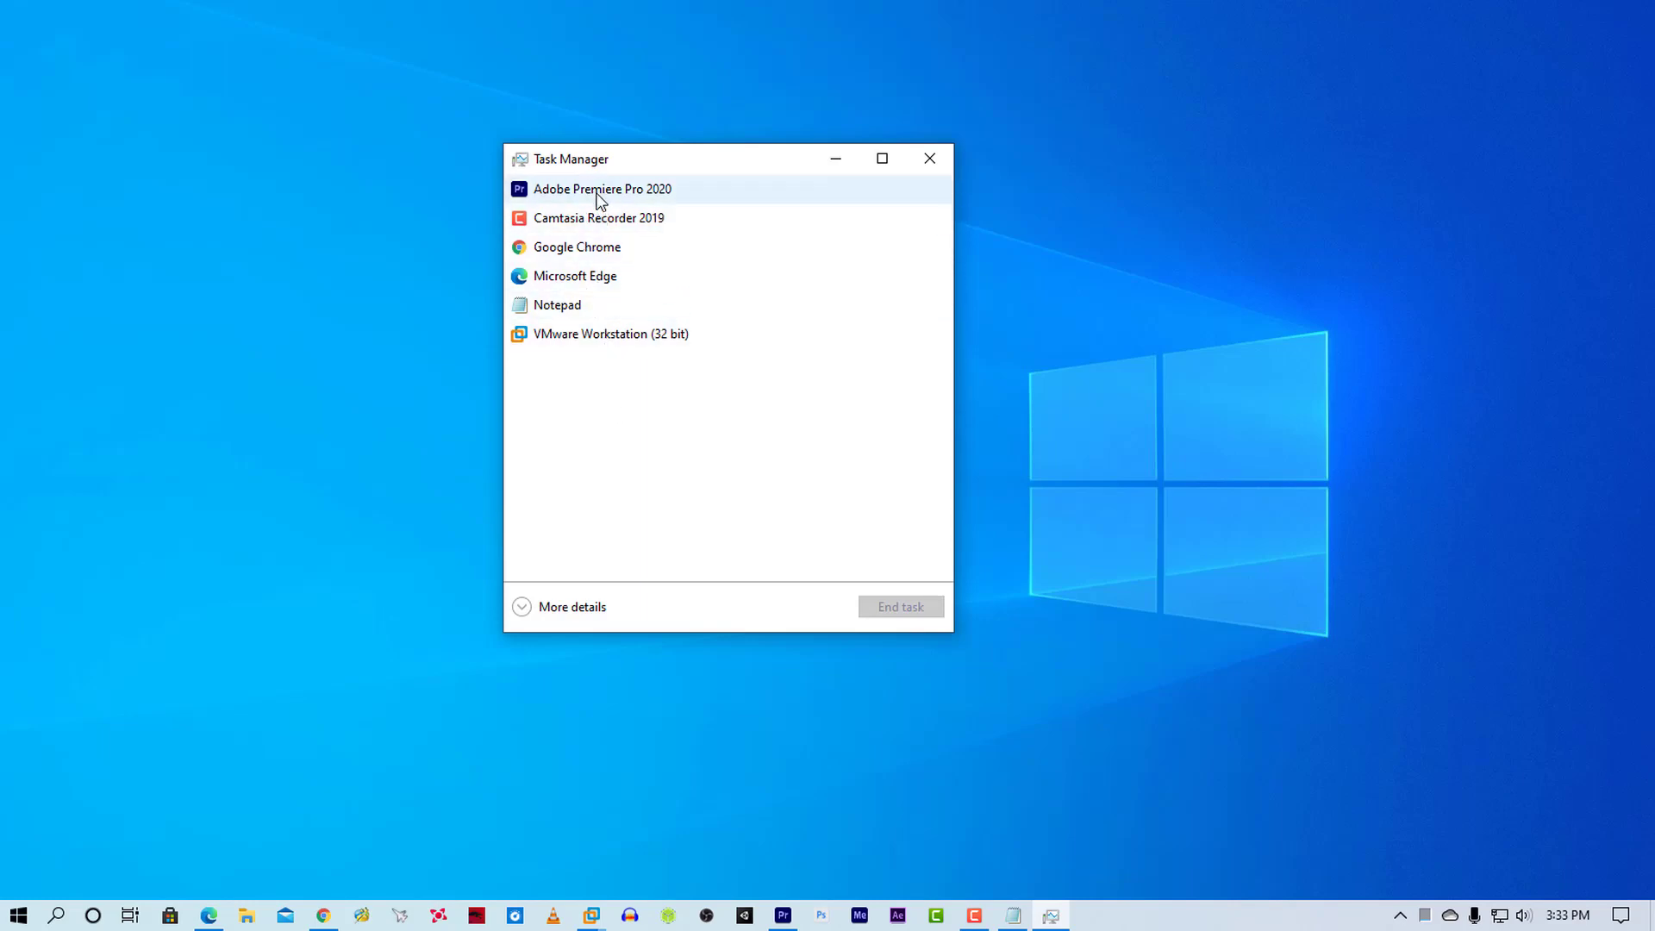
left_click(522, 608)
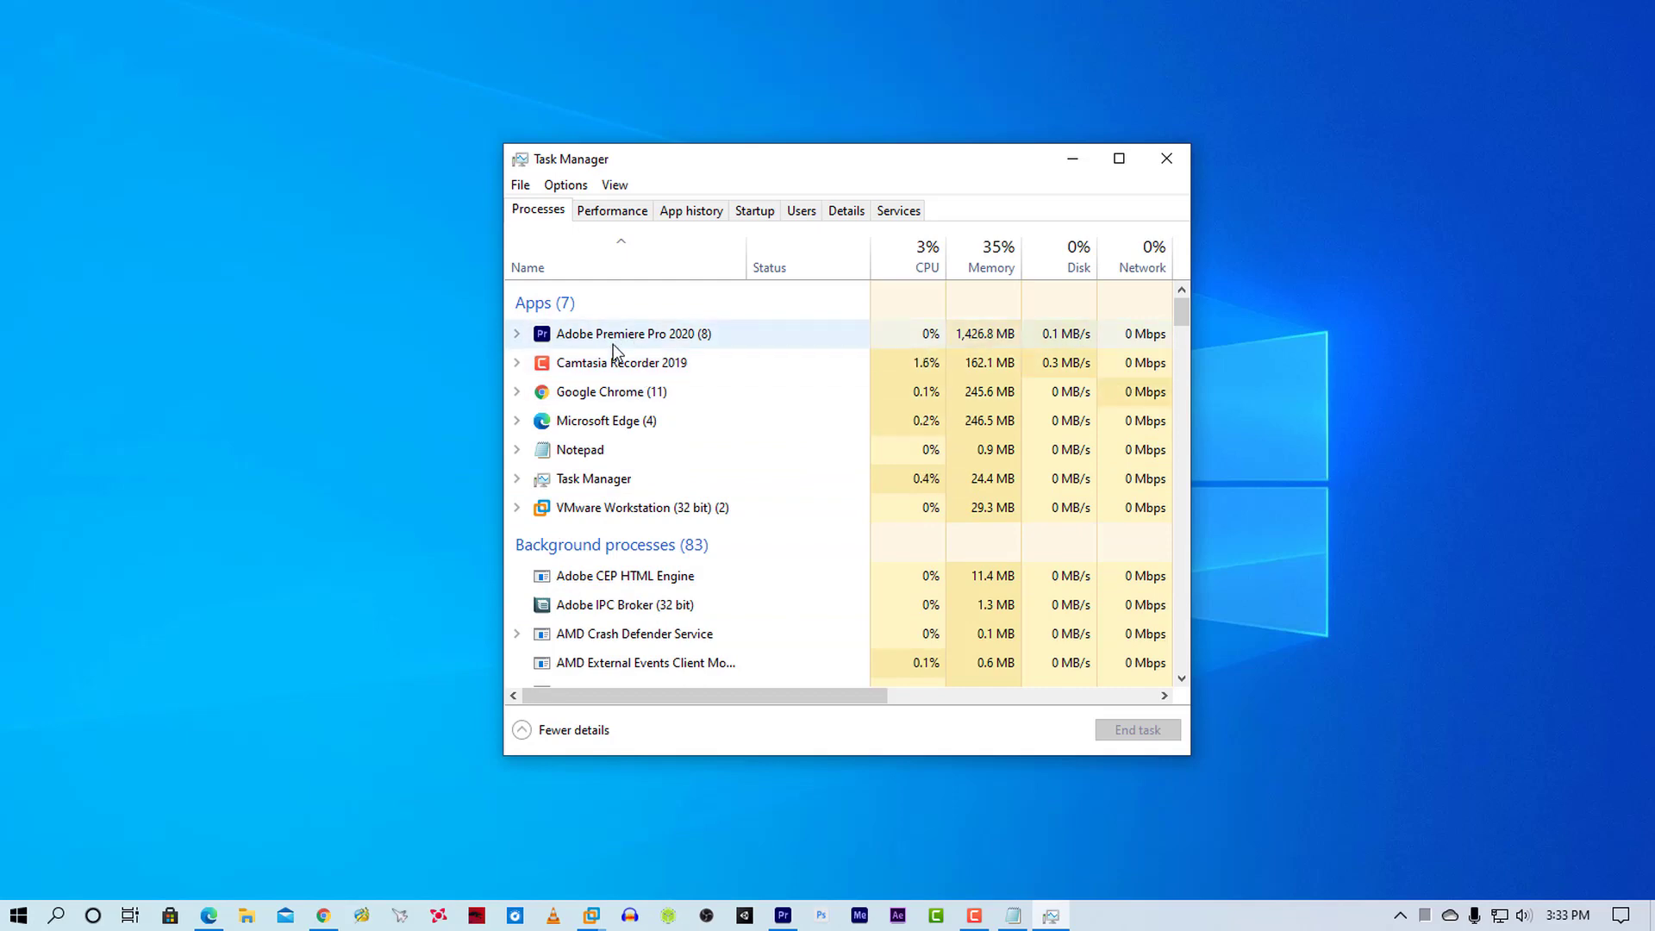
left_click(611, 366)
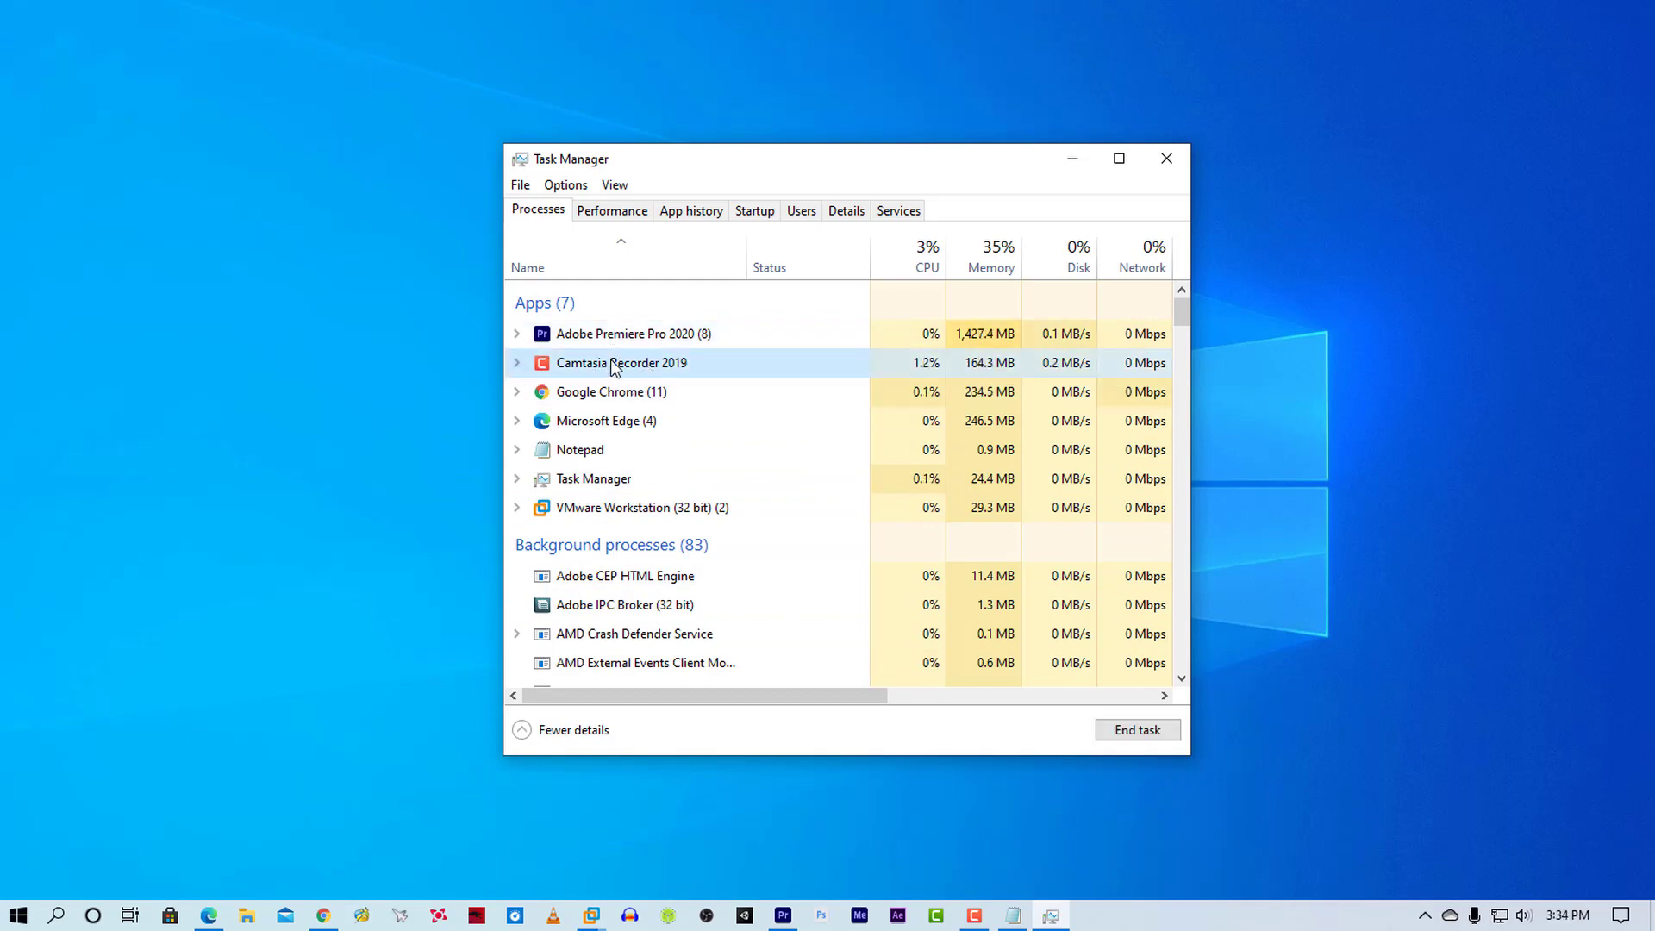
Go to Camtasia Recorder's details and give CamRecorder.exe High priority, confirming the change
right_click(613, 367)
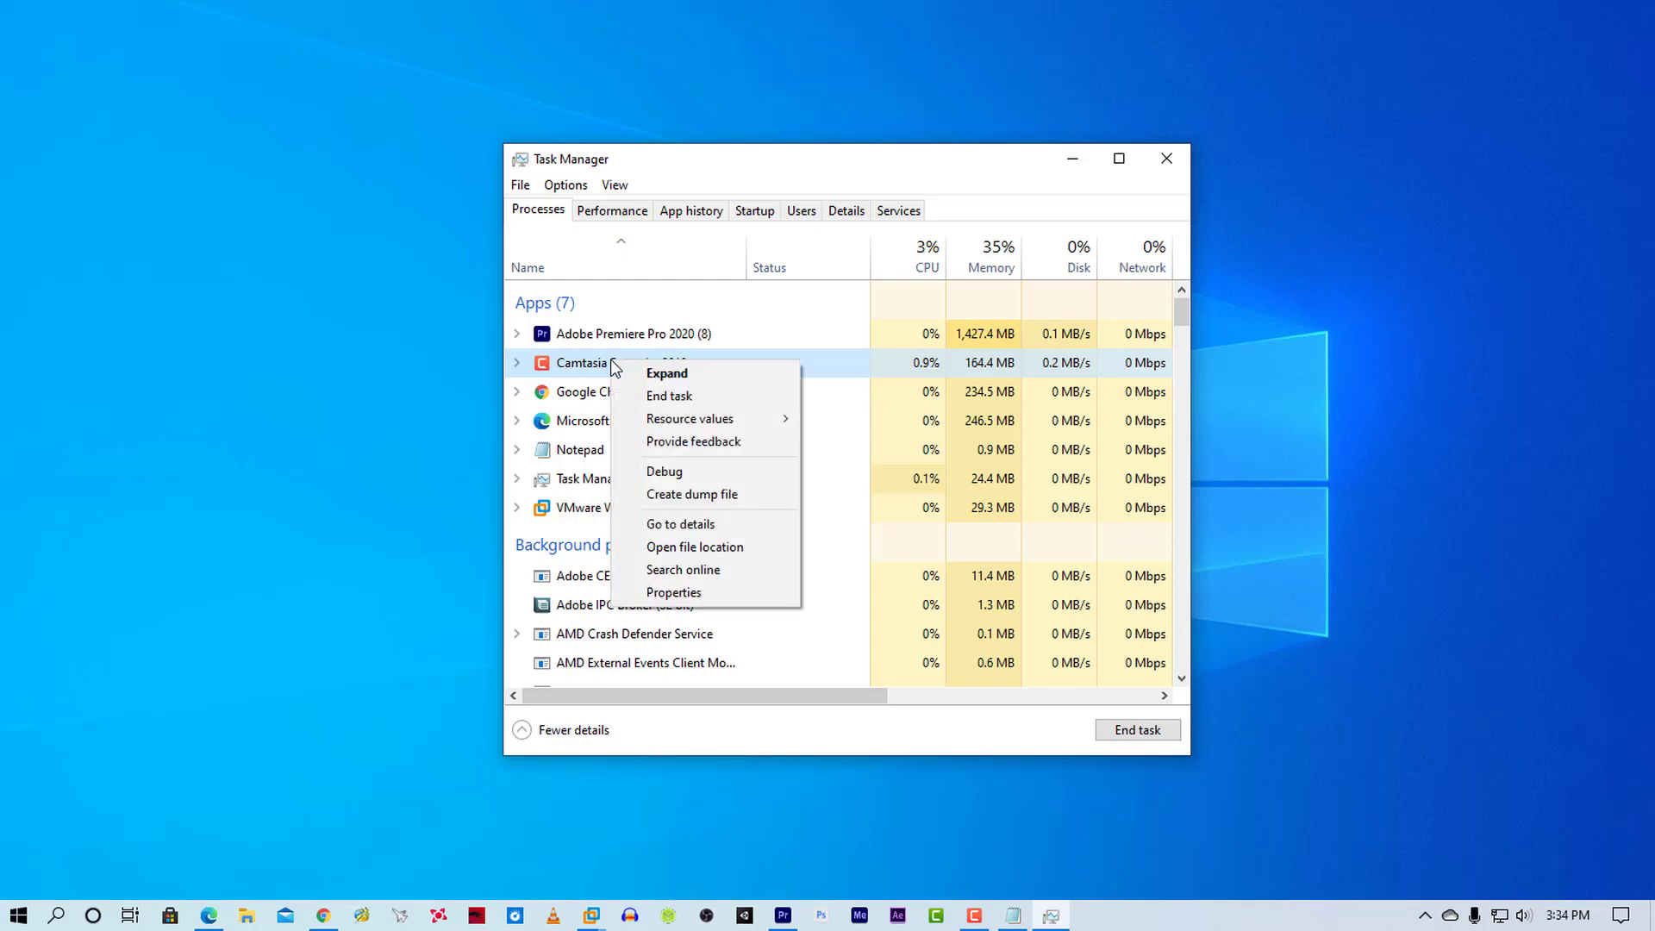
left_click(688, 526)
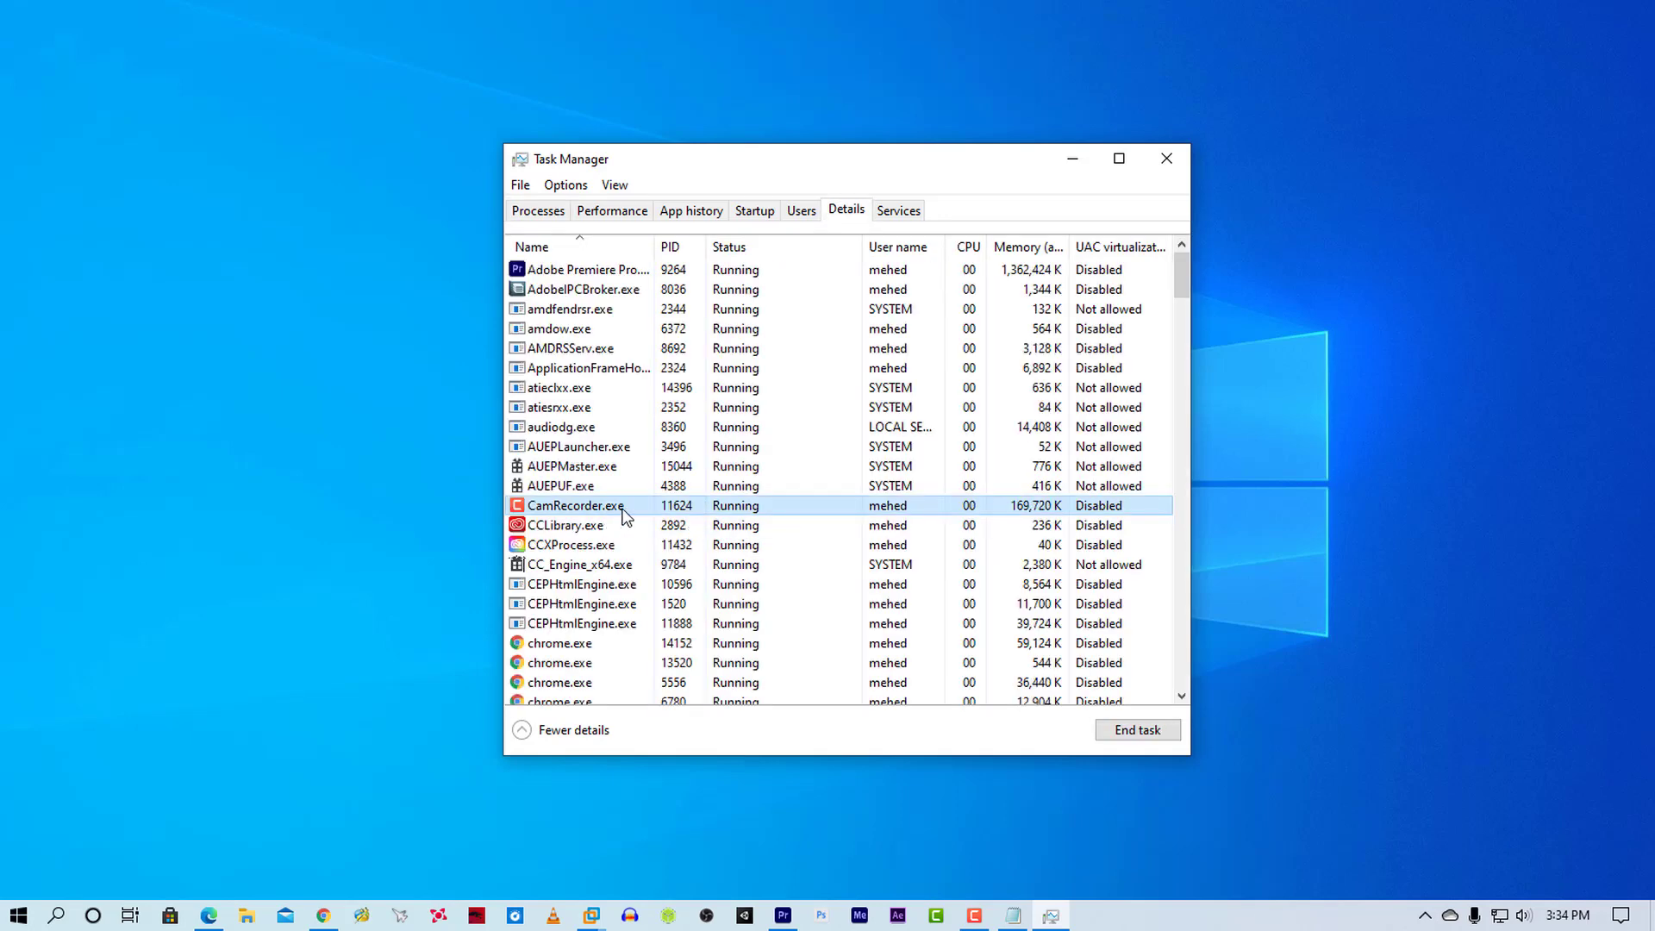
right_click(625, 517)
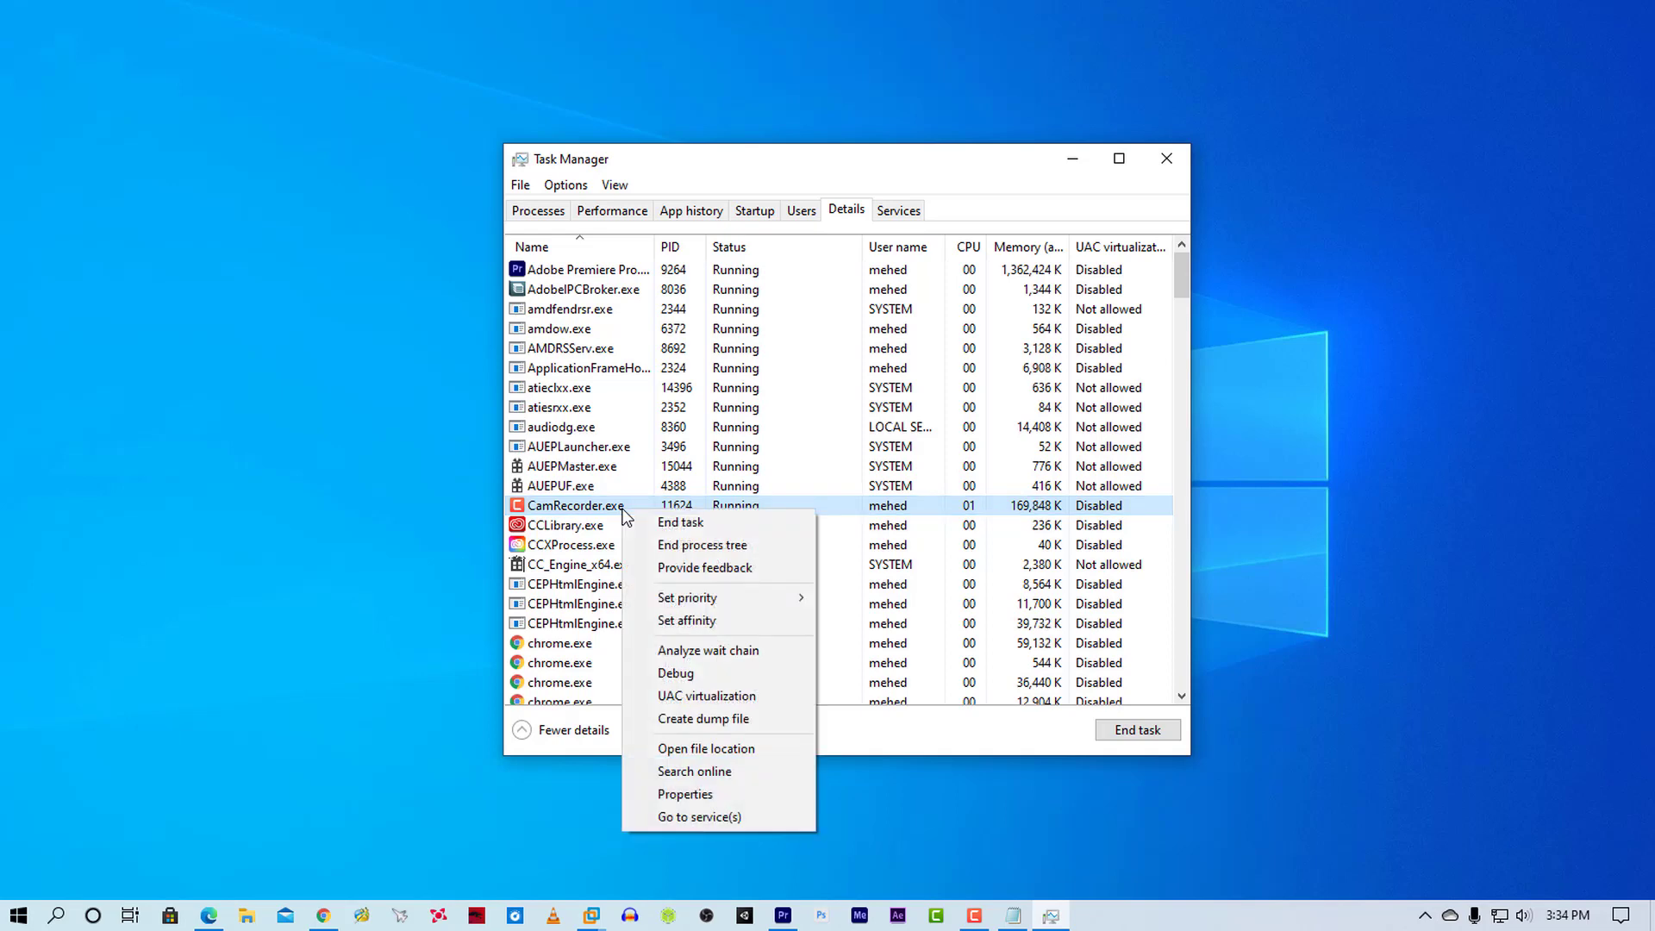
mouse_move(687, 598)
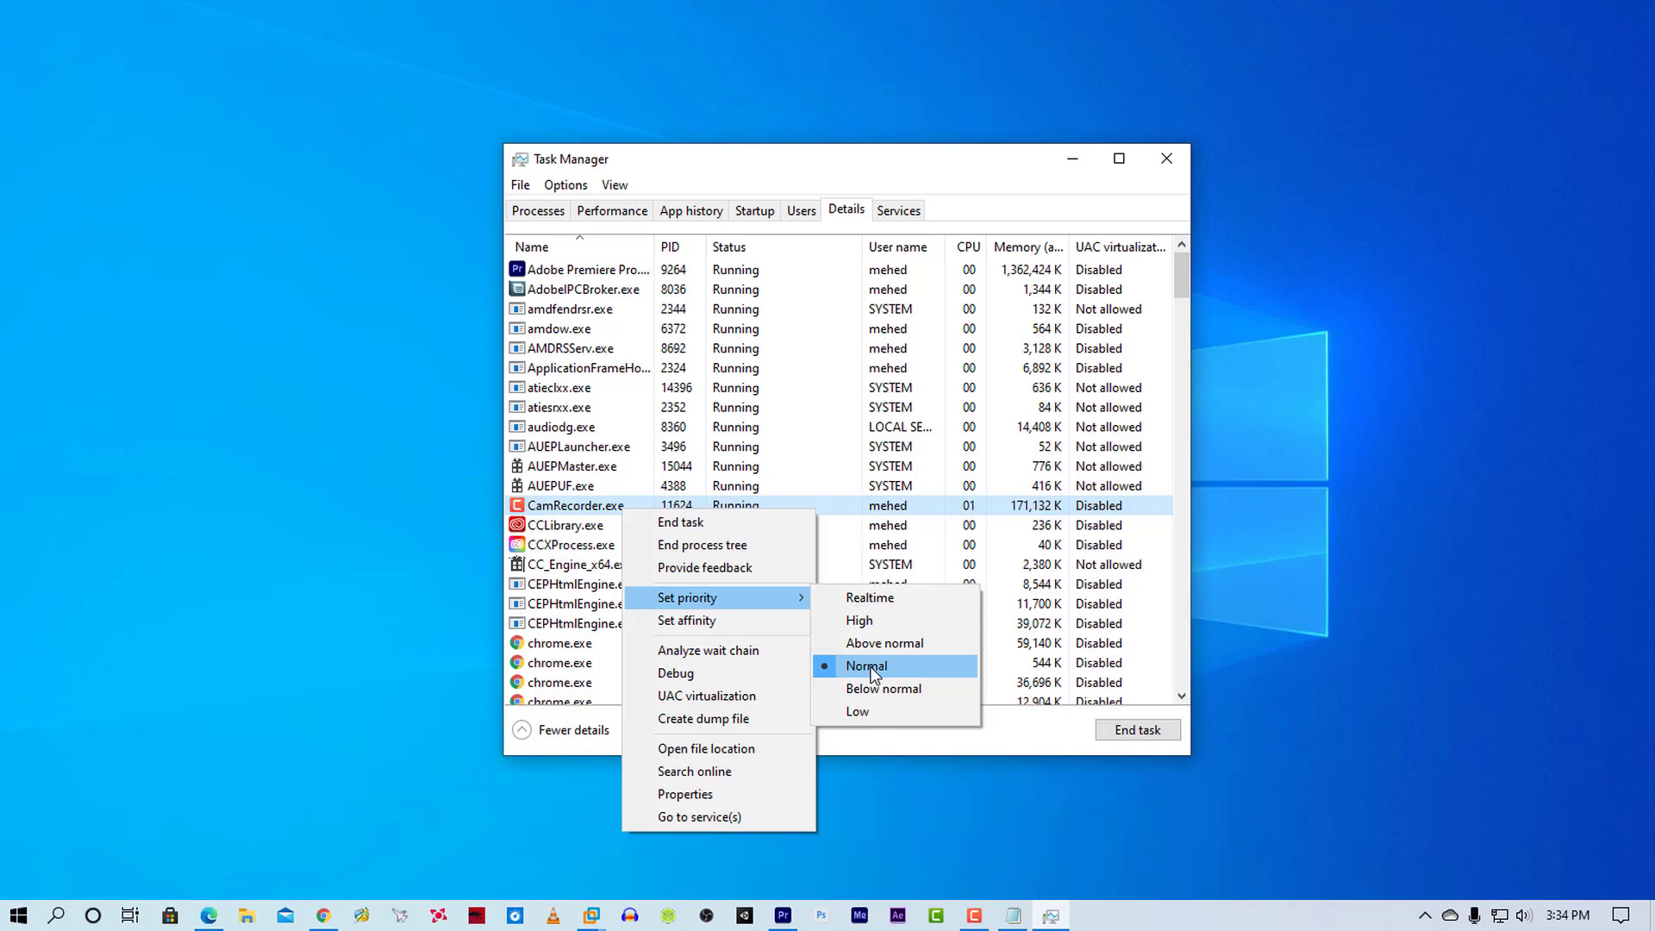
left_click(863, 625)
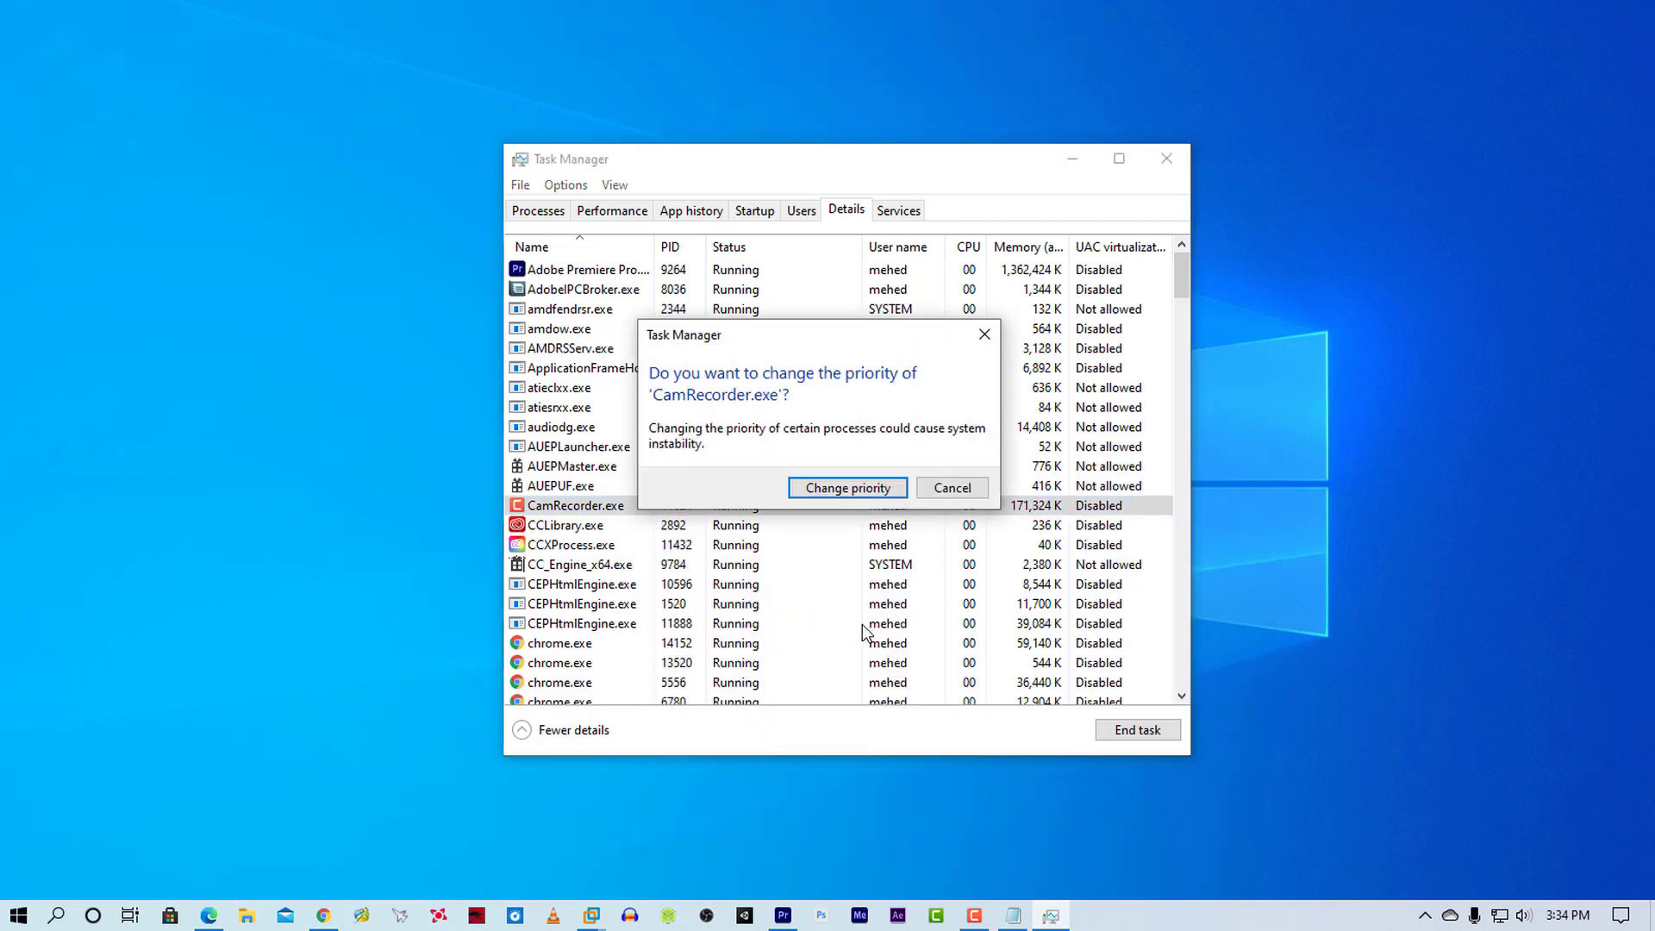
left_click(828, 492)
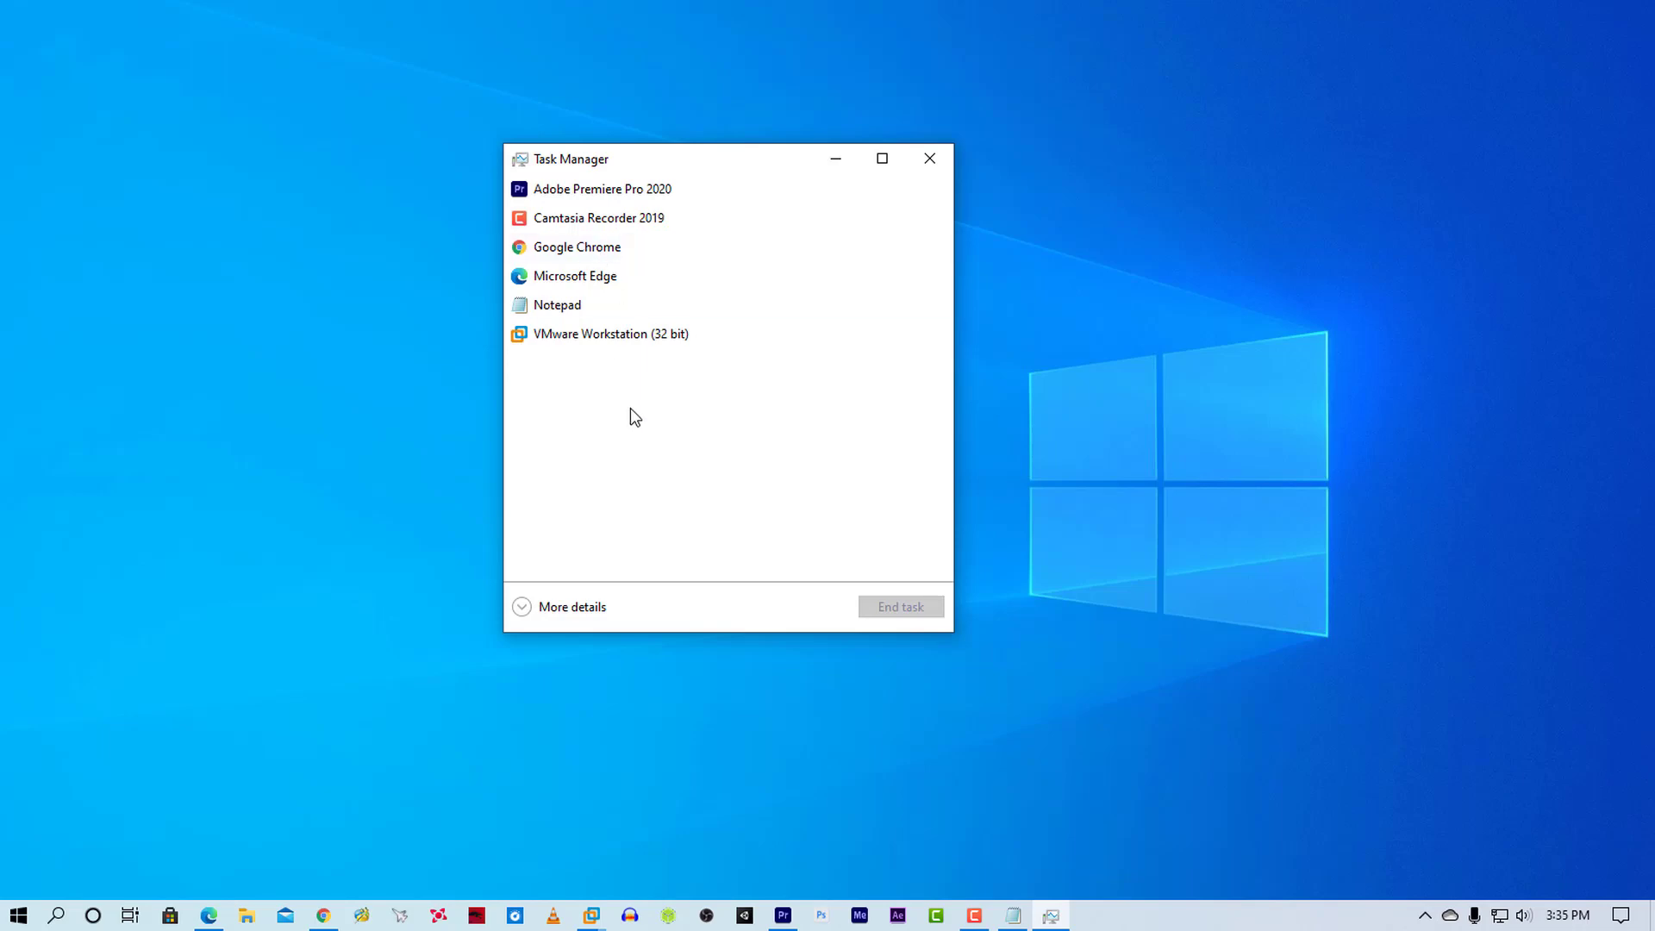
left_click(928, 158)
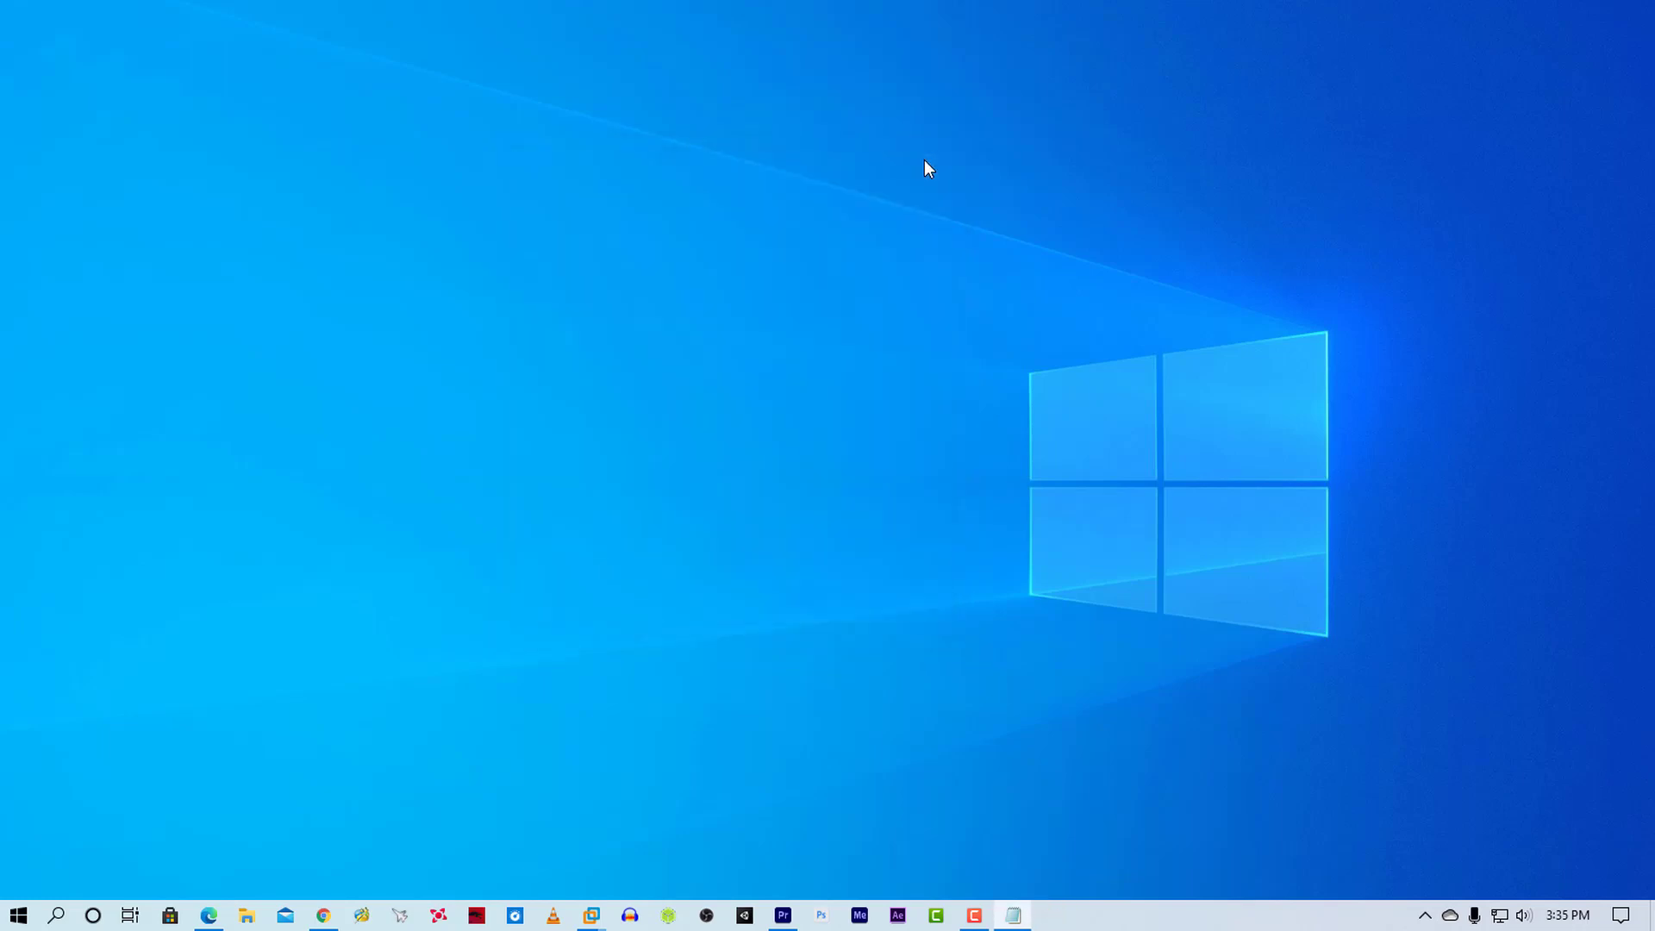